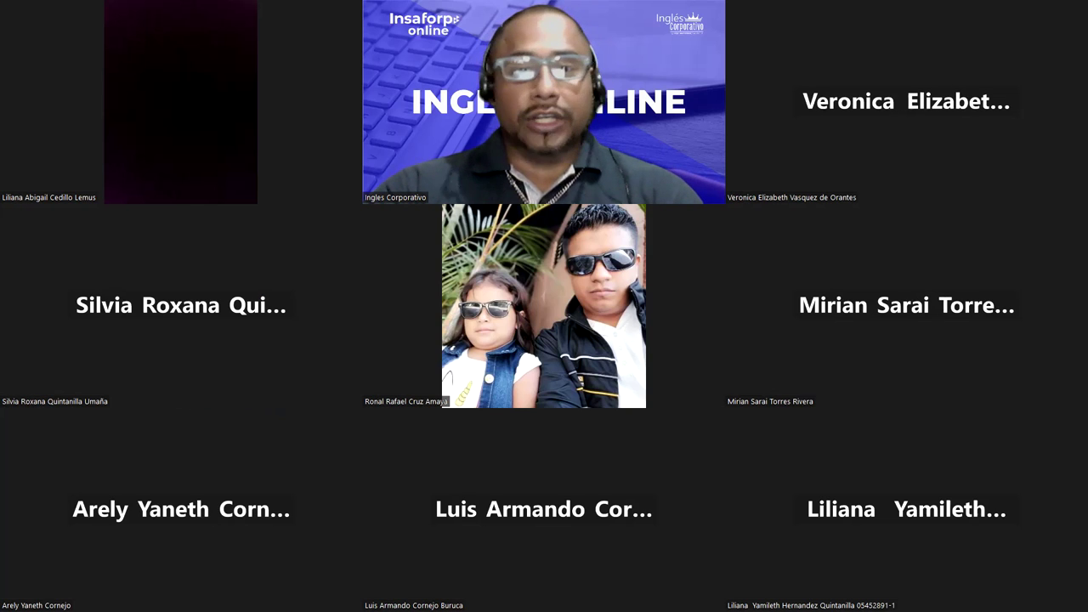
Switch to the course page in the browser and review the exercise "H. Complete the conversation".
{"action": "key", "text": "alt+Tab"}
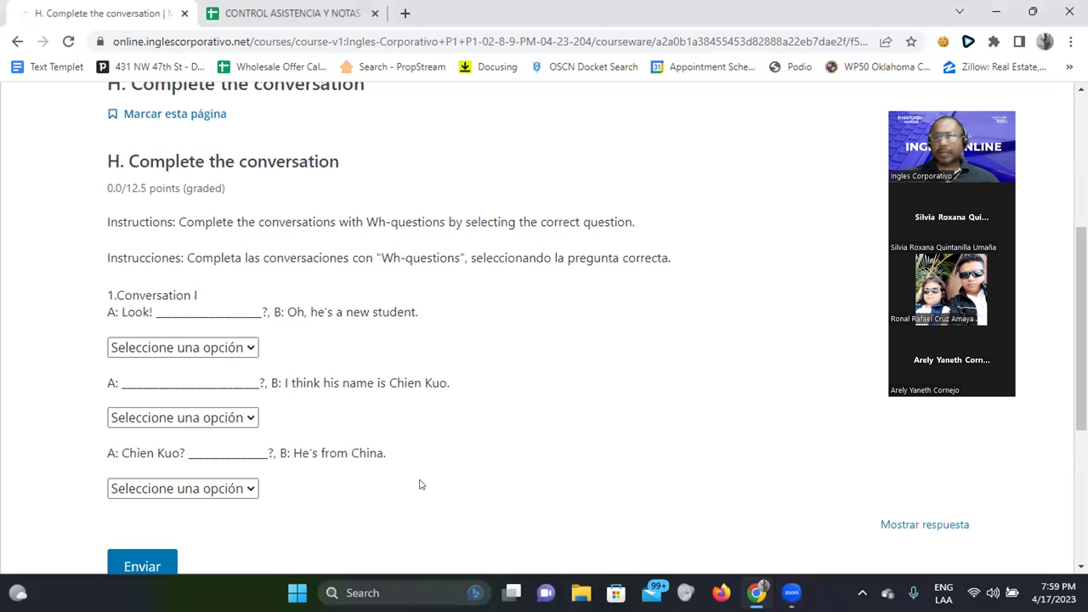
{"action": "scroll", "coordinate": [442, 483], "scroll_direction": "up", "scroll_amount": 2}
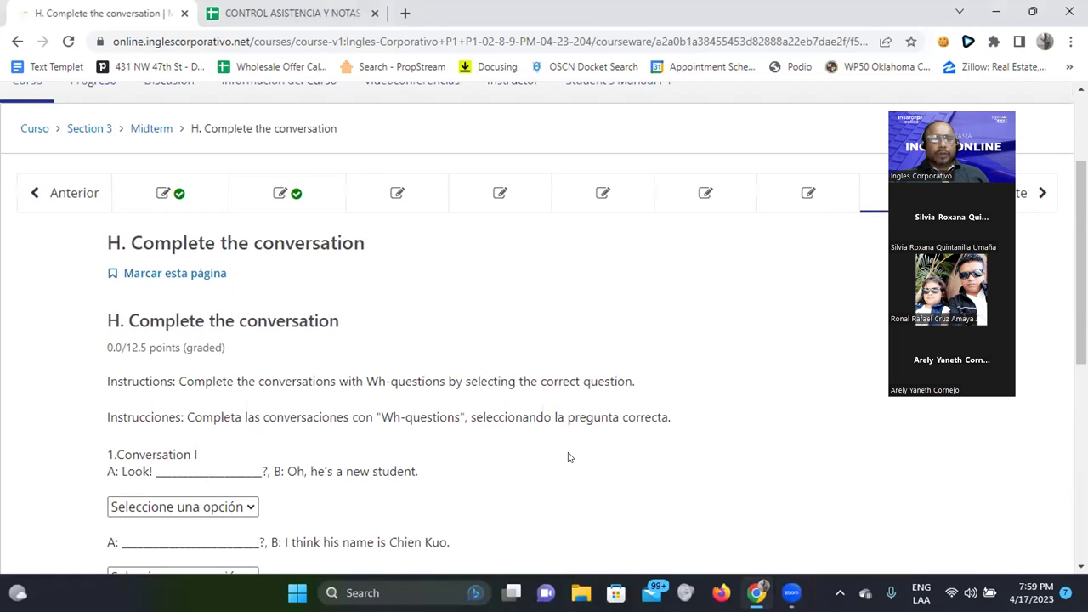
{"action": "scroll", "coordinate": [557, 444], "scroll_direction": "up", "scroll_amount": 1}
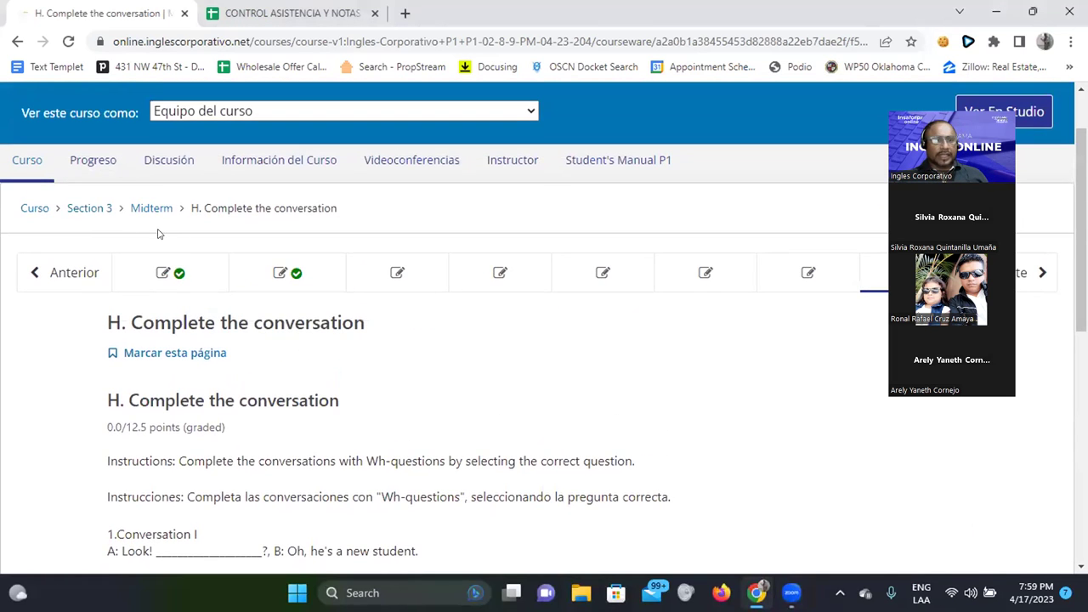
{"action": "scroll", "coordinate": [612, 329], "scroll_direction": "down", "scroll_amount": 4}
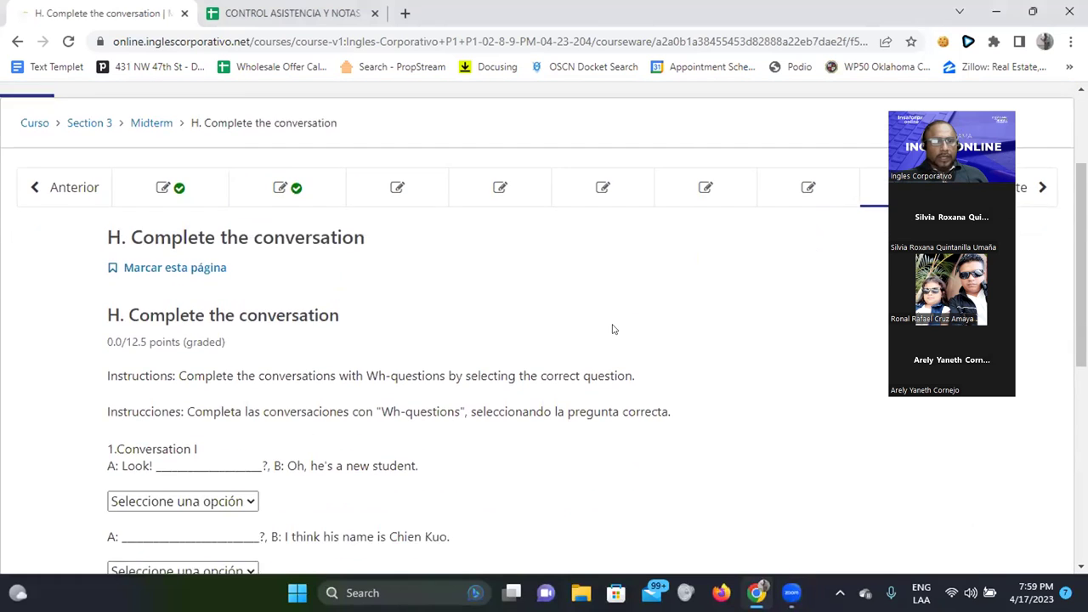
{"action": "scroll", "coordinate": [657, 318], "scroll_direction": "up", "scroll_amount": 1}
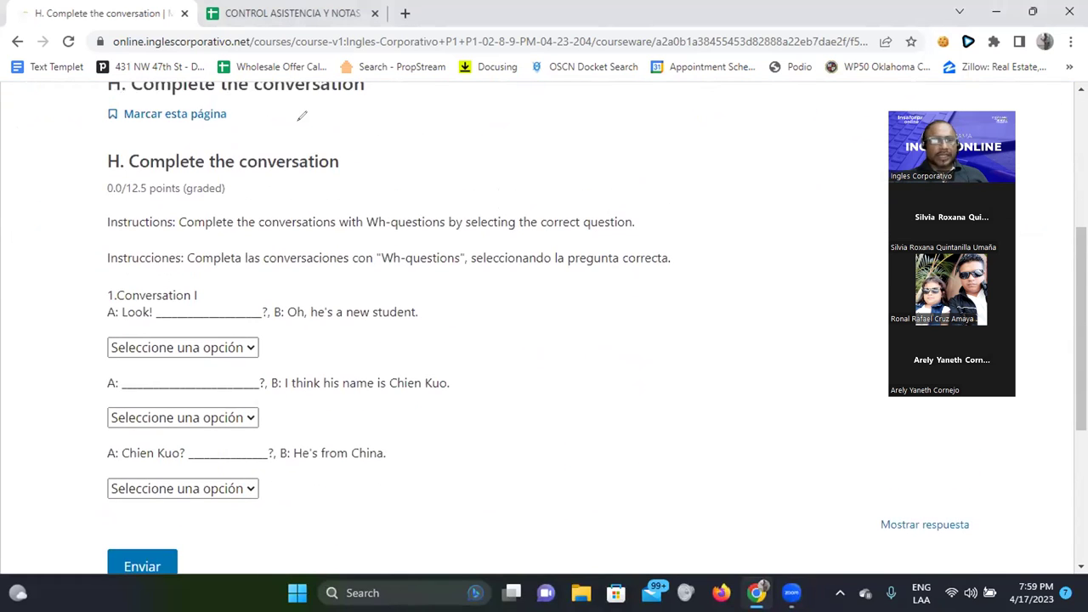
Circle the exercise H heading and underline its English and Spanish instructions with the annotation pen, clearing the marks once explained.
{"action": "mouse_move", "coordinate": [134, 134]}
{"action": "left_mouse_down"}
{"action": "mouse_move", "coordinate": [95, 190]}
{"action": "mouse_move", "coordinate": [265, 199]}
{"action": "mouse_move", "coordinate": [388, 174]}
{"action": "mouse_move", "coordinate": [214, 128]}
{"action": "mouse_move", "coordinate": [117, 126]}
{"action": "left_mouse_up"}
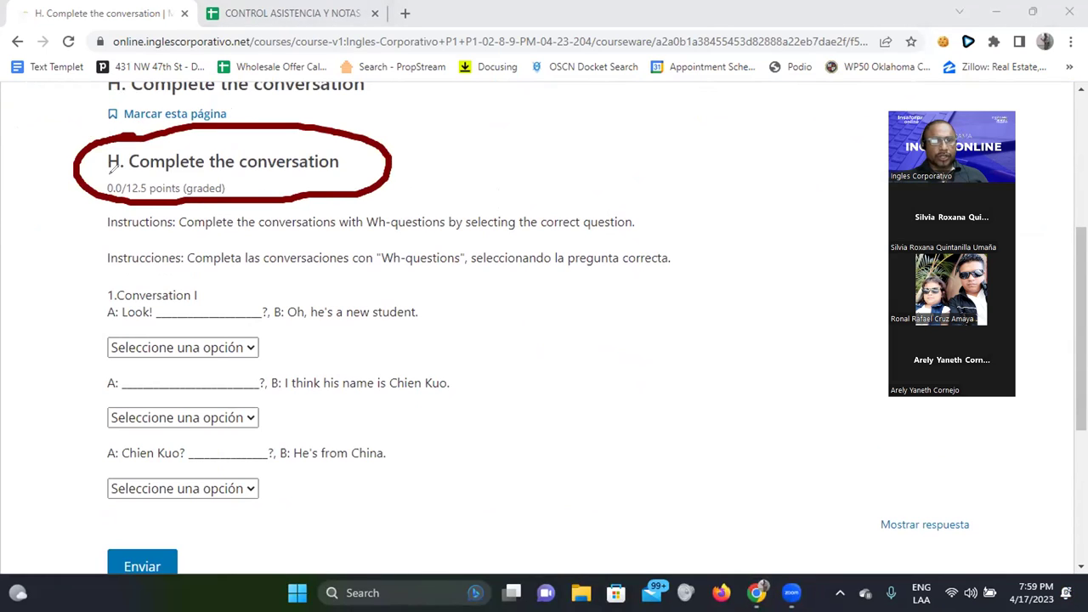
{"action": "left_click_drag", "start_coordinate": [108, 240], "coordinate": [667, 236]}
{"action": "left_click_drag", "start_coordinate": [111, 274], "coordinate": [663, 283]}
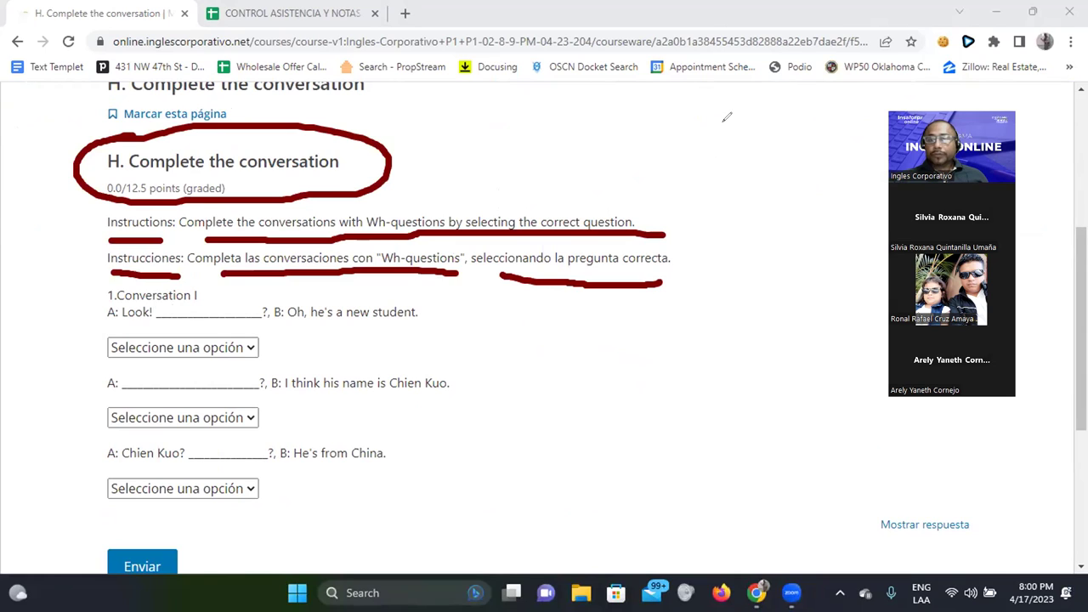
{"action": "key", "text": "e"}
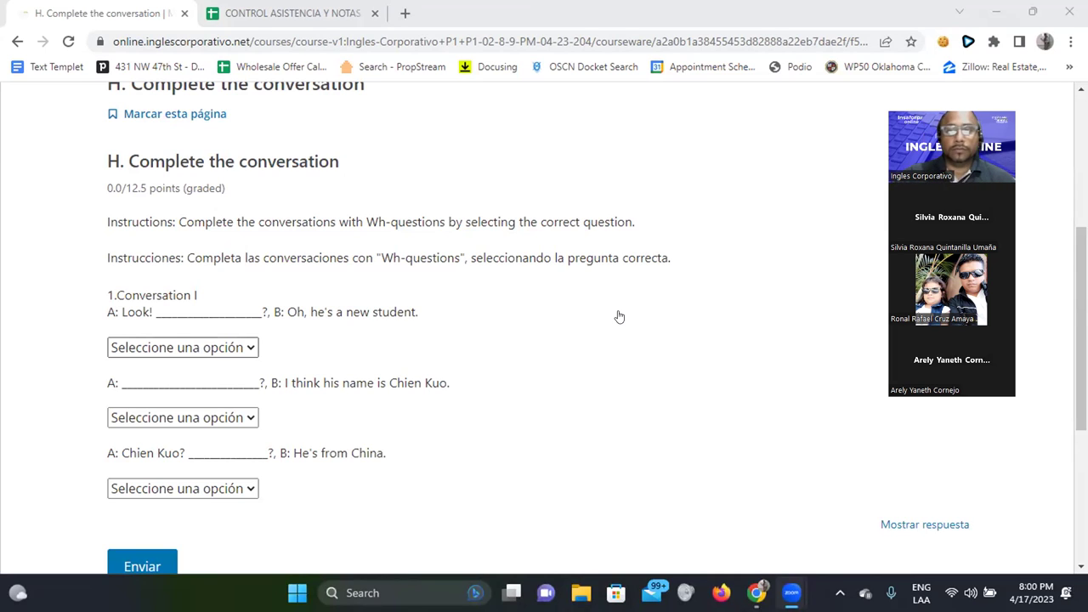
Answer the first blank of Conversation I with "Who's that" and the second with "What's his name".
{"action": "left_click", "coordinate": [247, 349]}
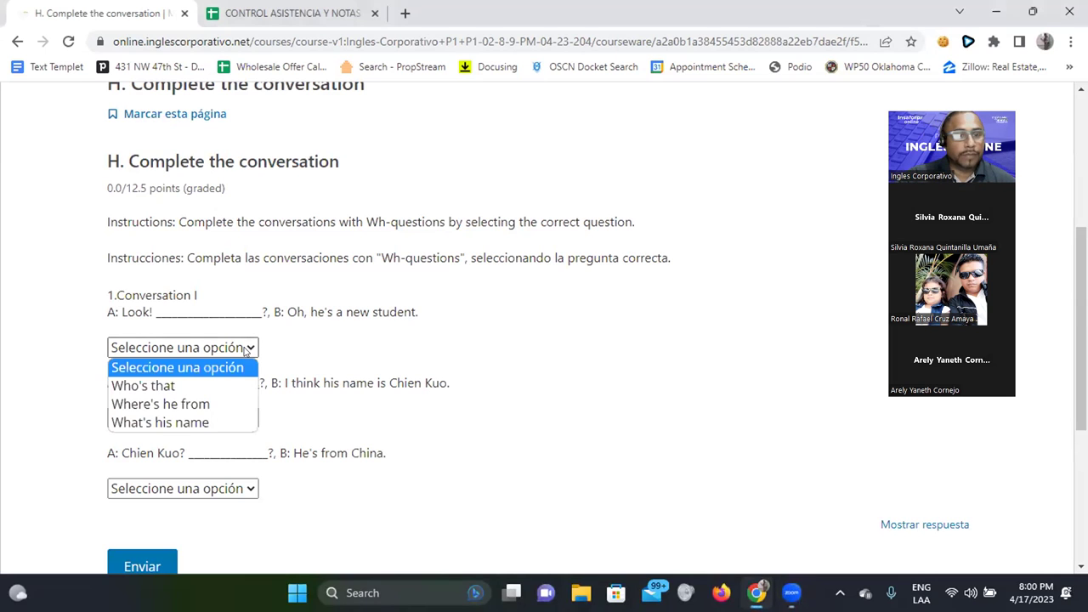
{"action": "left_click", "coordinate": [129, 386]}
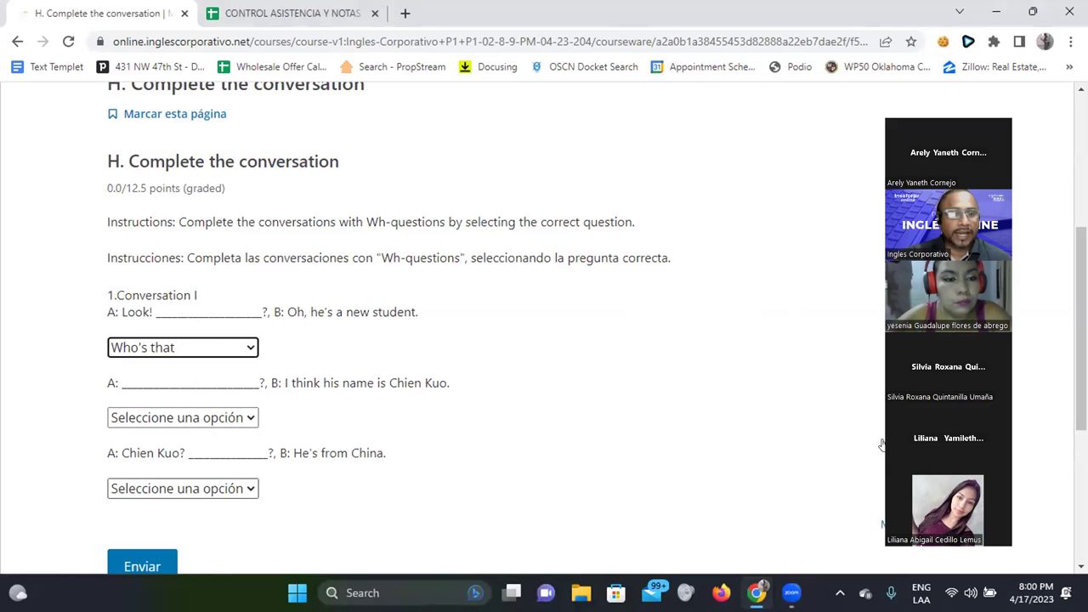
{"action": "scroll", "coordinate": [480, 400], "scroll_direction": "down", "scroll_amount": 3}
{"action": "scroll", "coordinate": [311, 235], "scroll_direction": "up", "scroll_amount": 1}
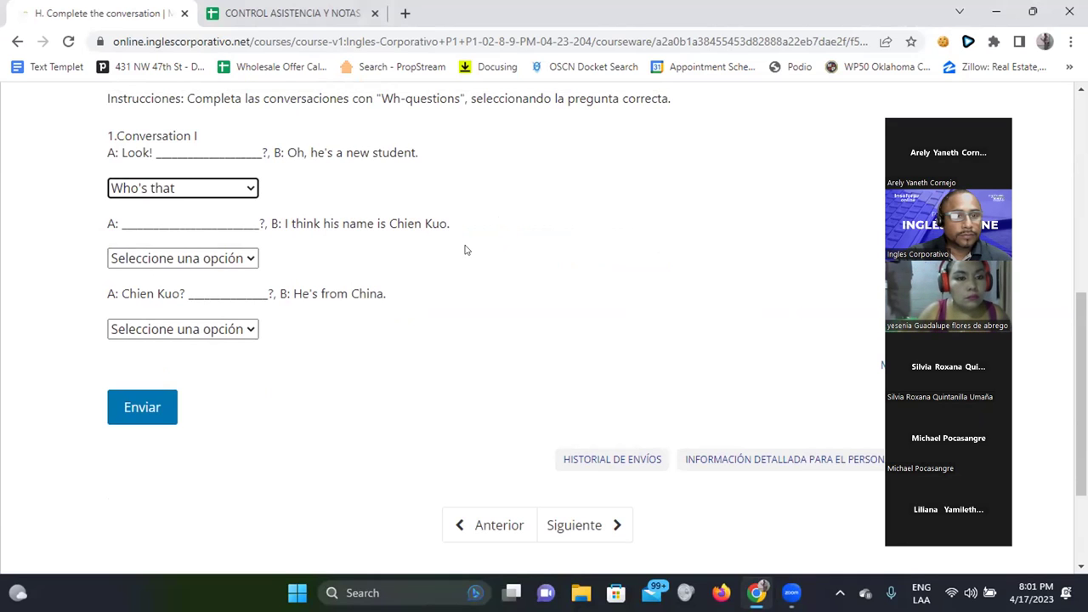
{"action": "left_click", "coordinate": [206, 257]}
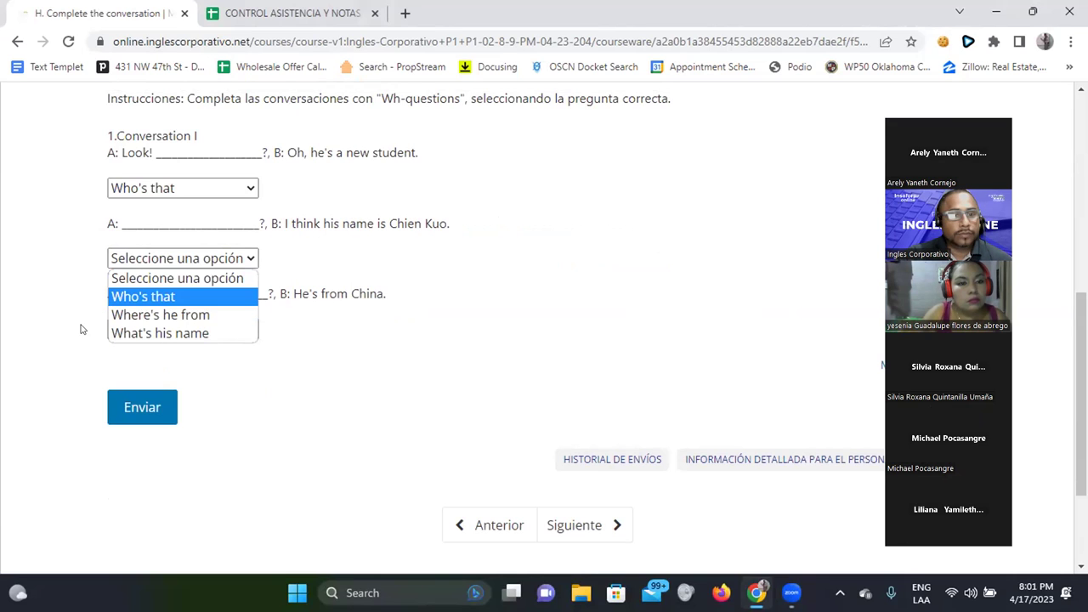
{"action": "left_click", "coordinate": [197, 337]}
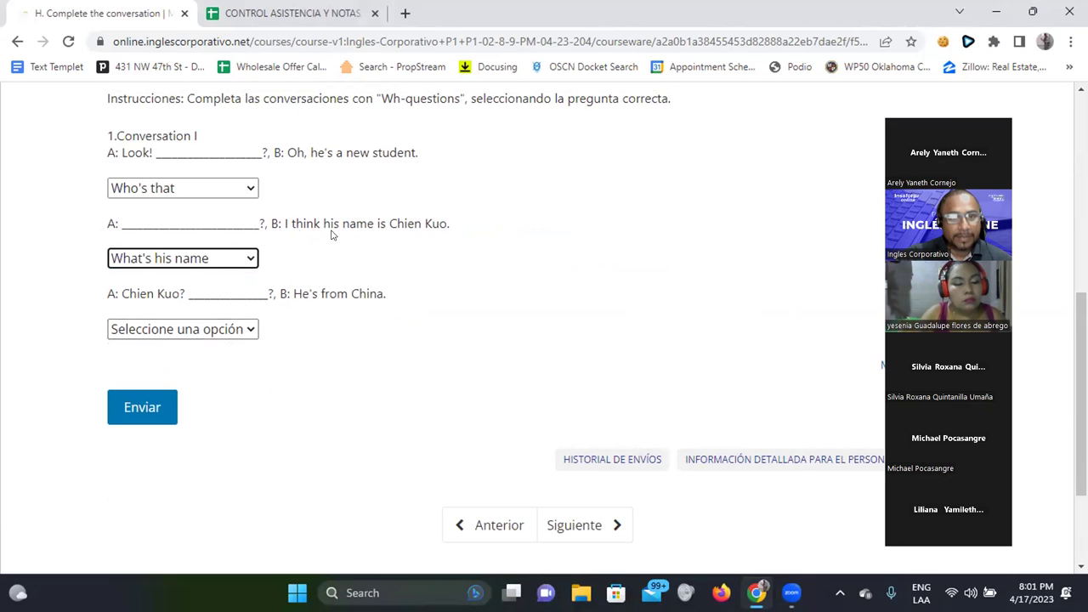
{"action": "left_click", "coordinate": [530, 276]}
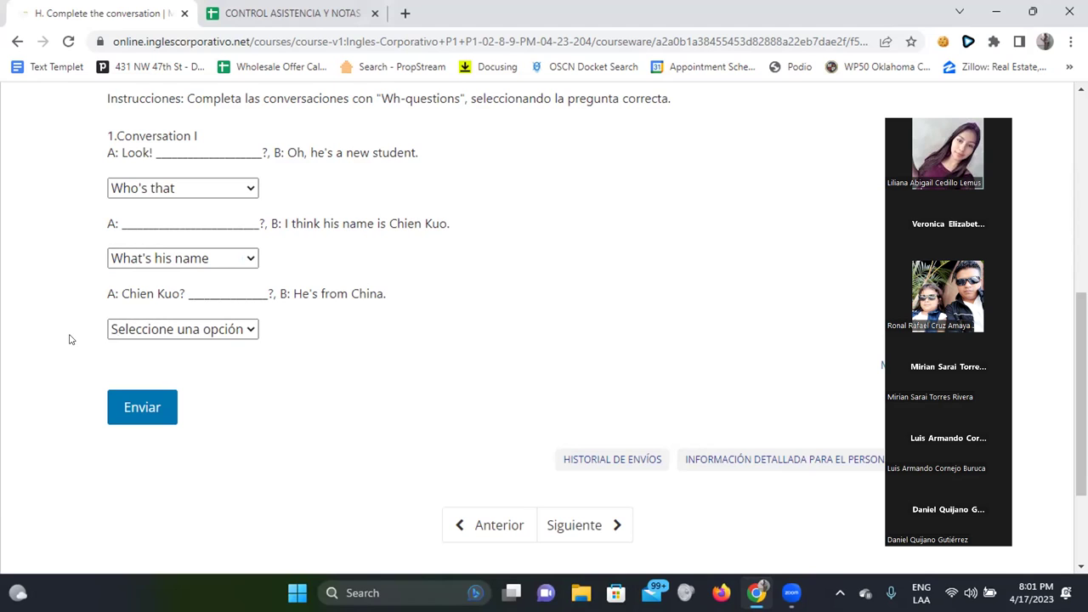
Answer the third blank of Conversation I with "Where's he from" and submit the exercise.
{"action": "left_click", "coordinate": [235, 327]}
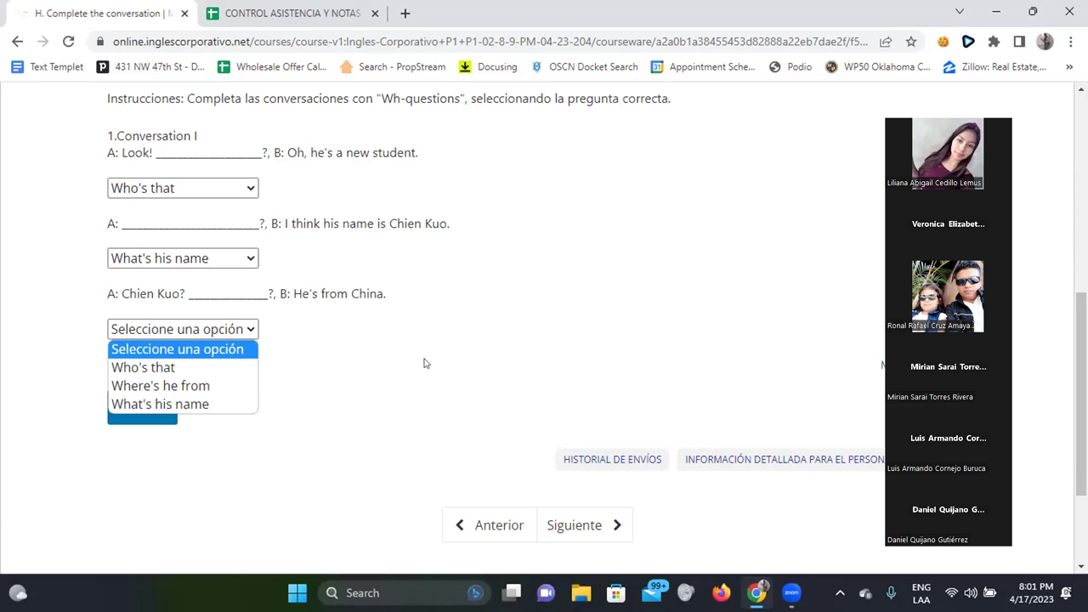
{"action": "left_click", "coordinate": [149, 386]}
{"action": "left_click", "coordinate": [125, 413]}
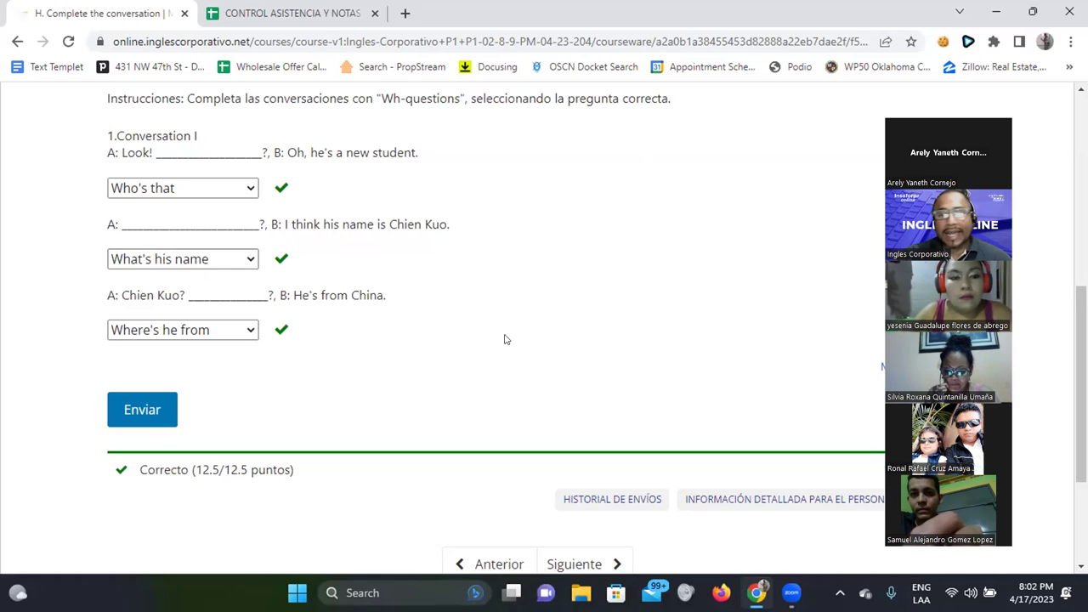
Advance from the Midterm to "4.0 Lesson Objective" in Section 4 and move the floating participant video panel off the breadcrumb.
{"action": "scroll", "coordinate": [510, 340], "scroll_direction": "up", "scroll_amount": 6}
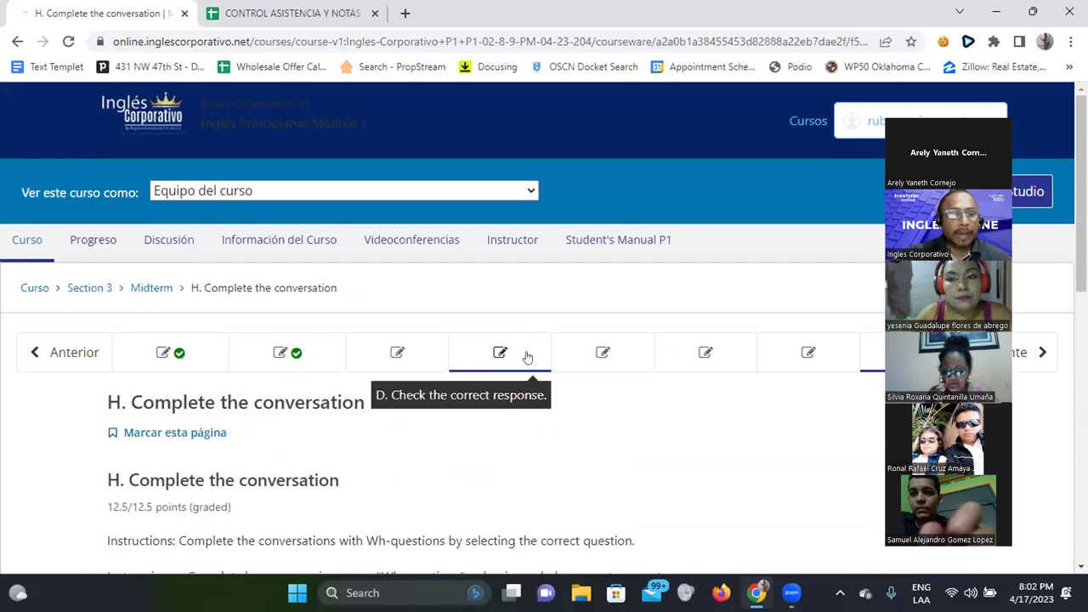
{"action": "scroll", "coordinate": [527, 357], "scroll_direction": "down", "scroll_amount": 2}
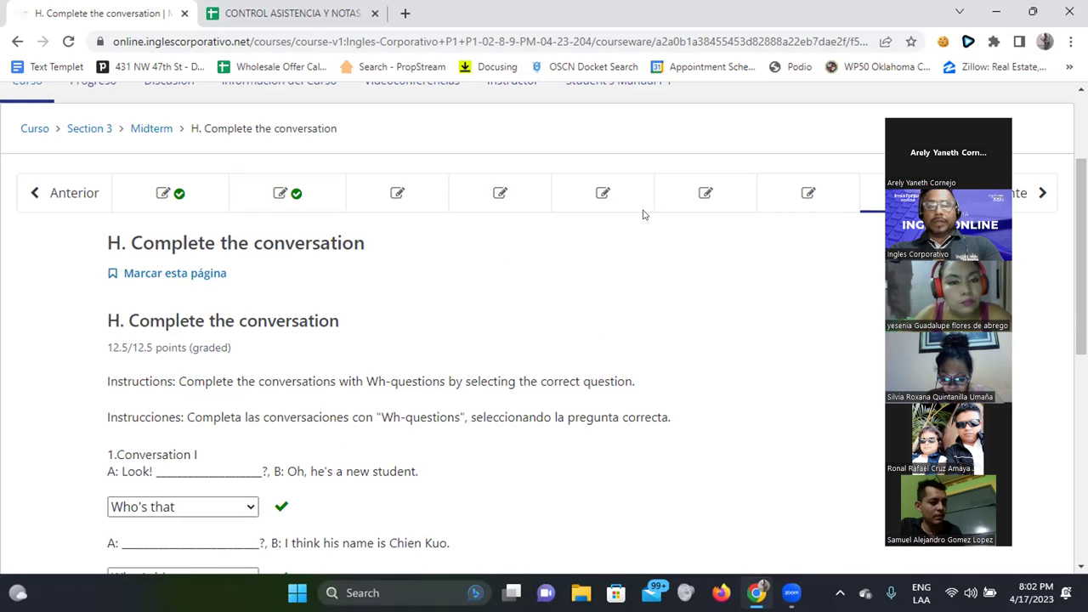
{"action": "left_click", "coordinate": [997, 194]}
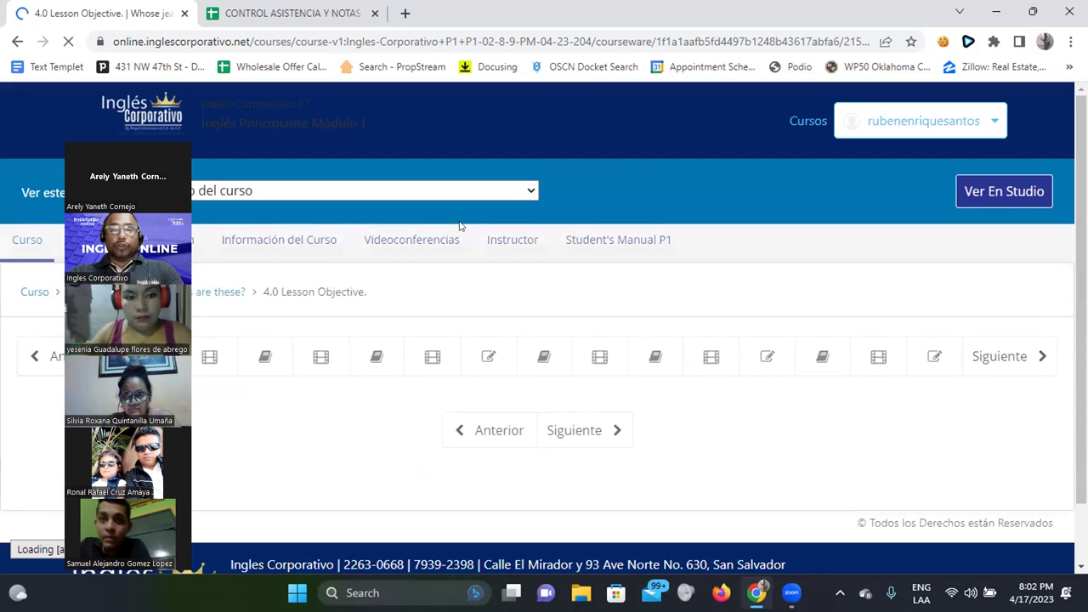
{"action": "left_click_drag", "start_coordinate": [128, 152], "coordinate": [931, 140]}
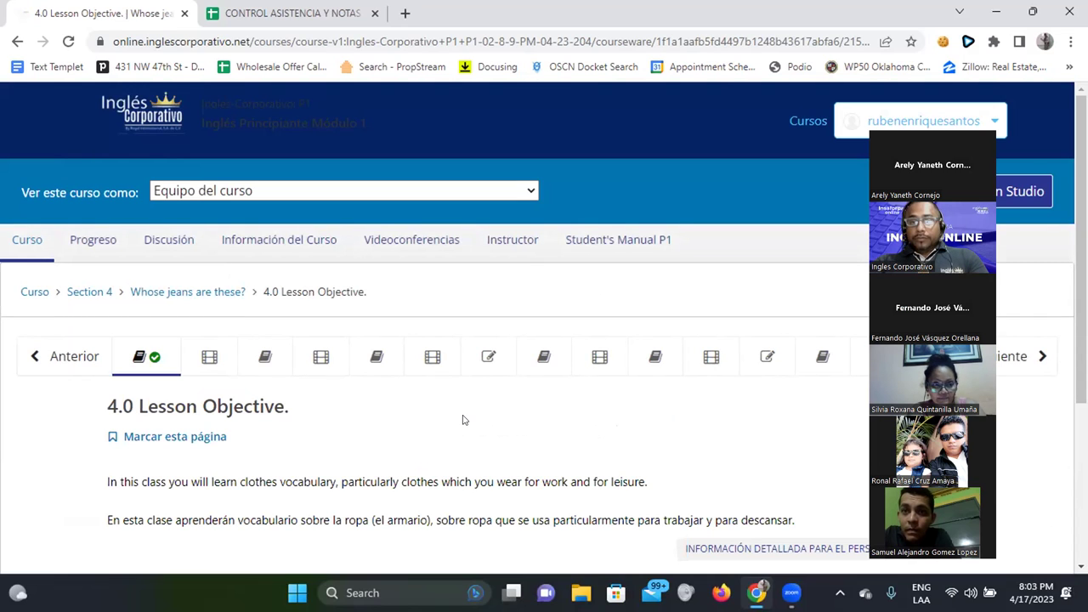
Read through the 4.0 Lesson Objective text in English and Spanish, highlighting its heading.
{"action": "scroll", "coordinate": [439, 417], "scroll_direction": "down", "scroll_amount": 3}
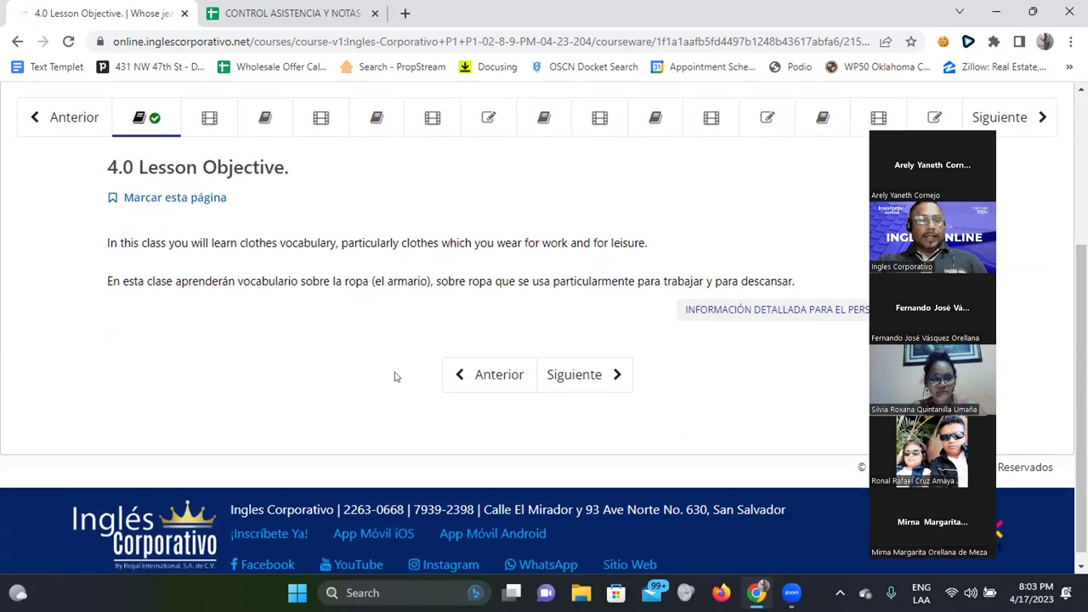
{"action": "scroll", "coordinate": [348, 278], "scroll_direction": "up", "scroll_amount": 3}
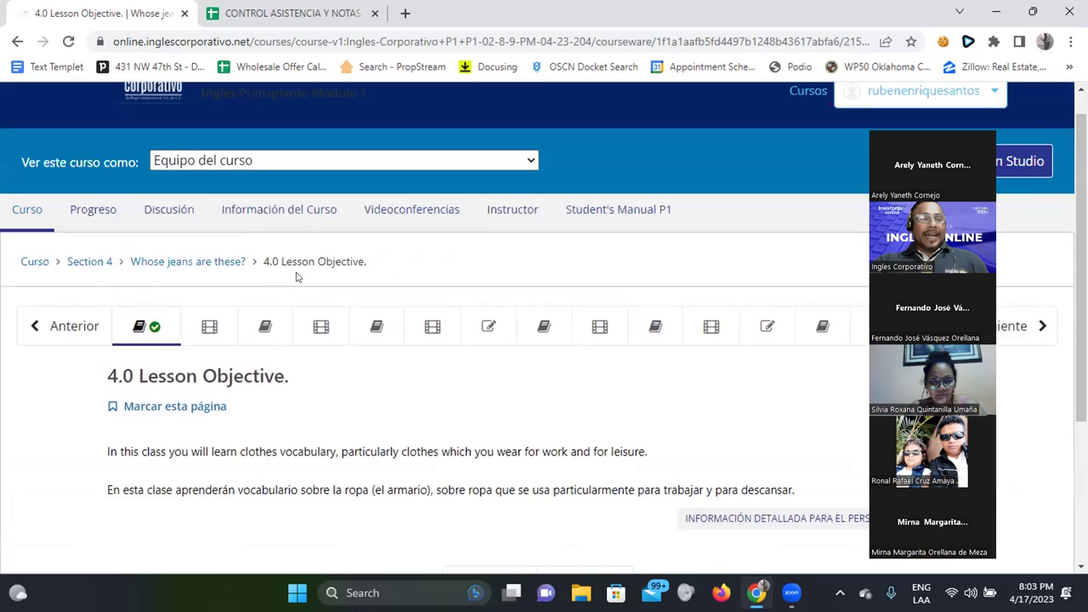
{"action": "left_click_drag", "start_coordinate": [102, 405], "coordinate": [362, 403]}
{"action": "scroll", "coordinate": [456, 414], "scroll_direction": "down", "scroll_amount": 2}
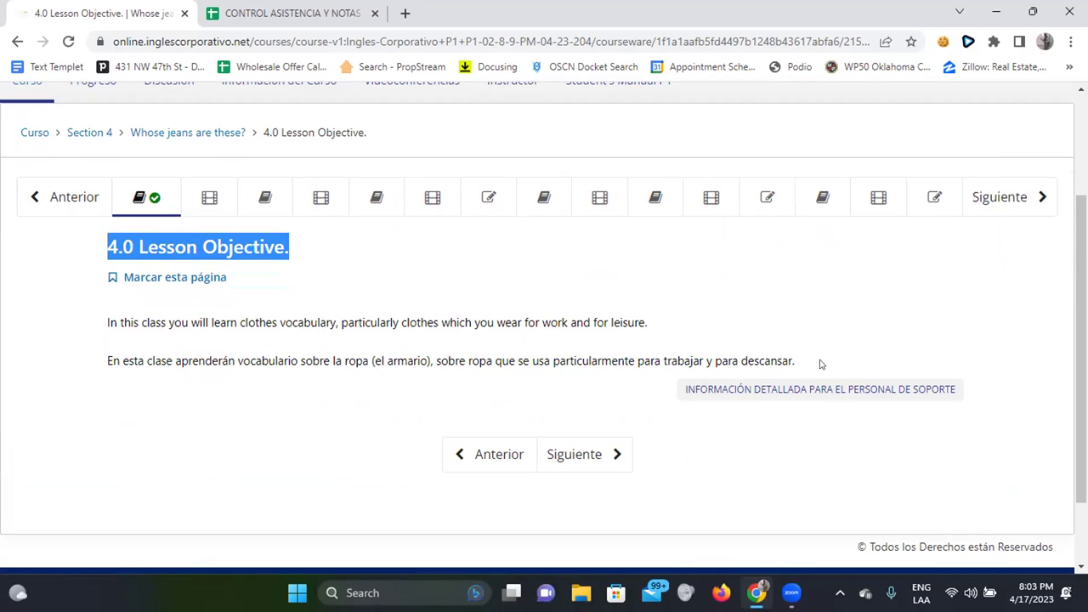
Open the next unit, "4.1 Clothes Vocabulary", and show its video in full screen.
{"action": "left_click", "coordinate": [602, 456]}
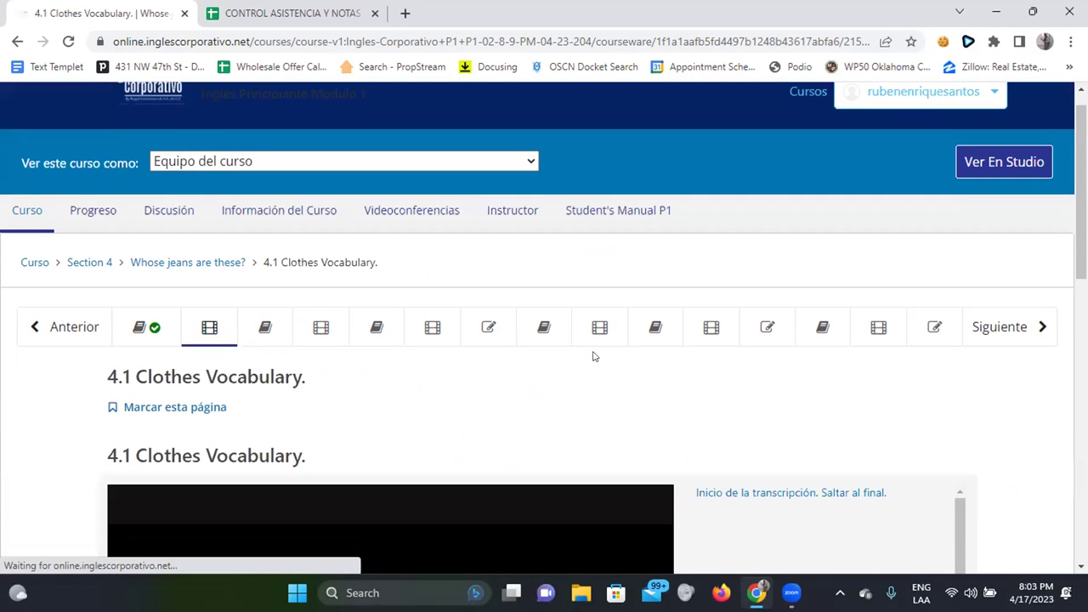
{"action": "scroll", "coordinate": [593, 356], "scroll_direction": "down", "scroll_amount": 4}
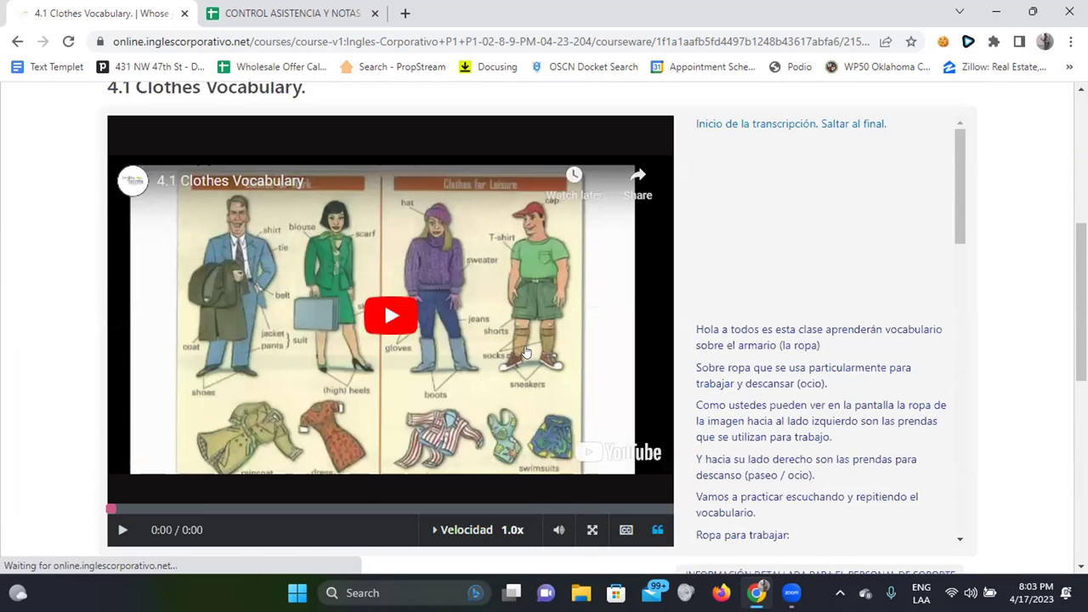
{"action": "left_click", "coordinate": [592, 529]}
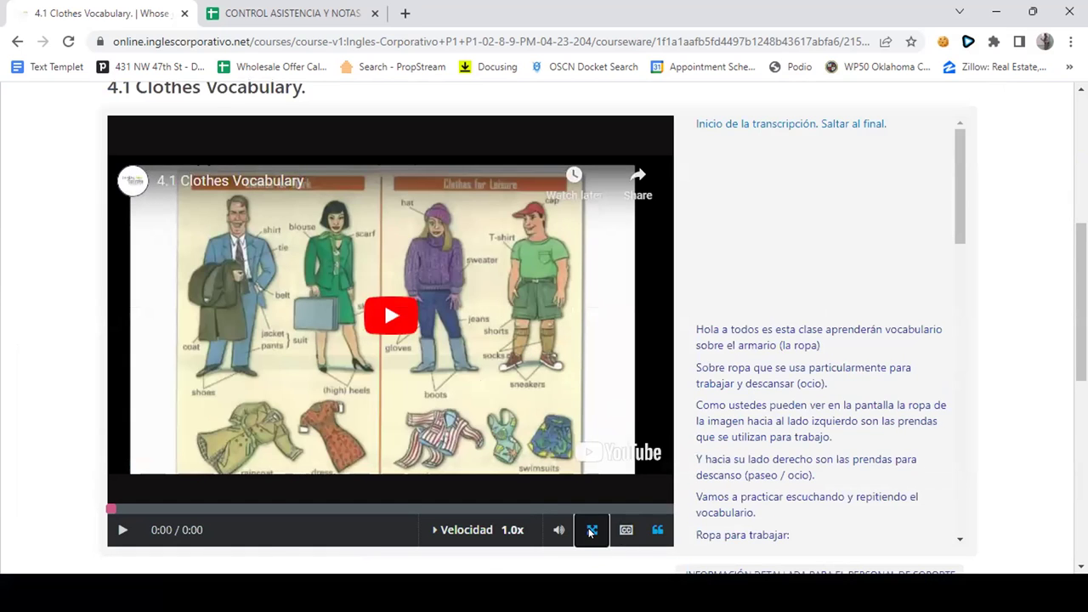